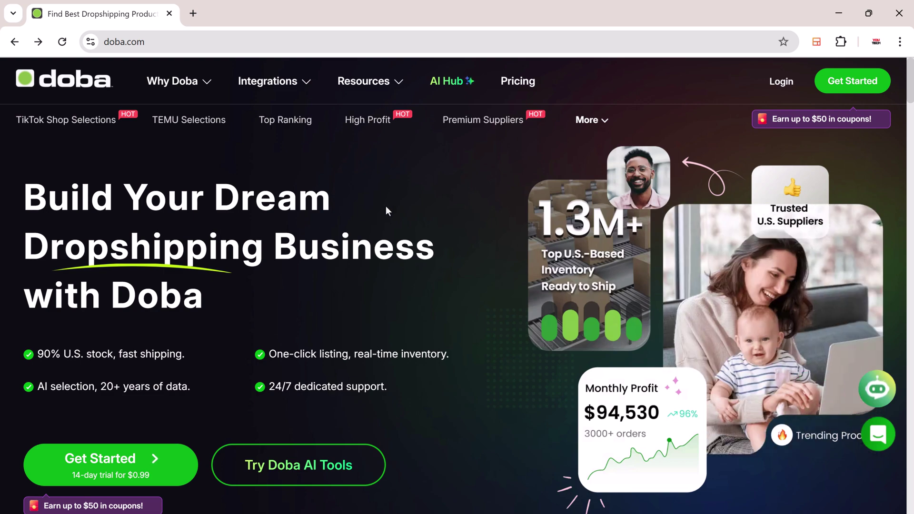
Scroll through the doba.com 'Build Your Dream Dropshipping Business' homepage and back up.
scroll(387, 210, "down", 3)
scroll(386, 210, "down", 8)
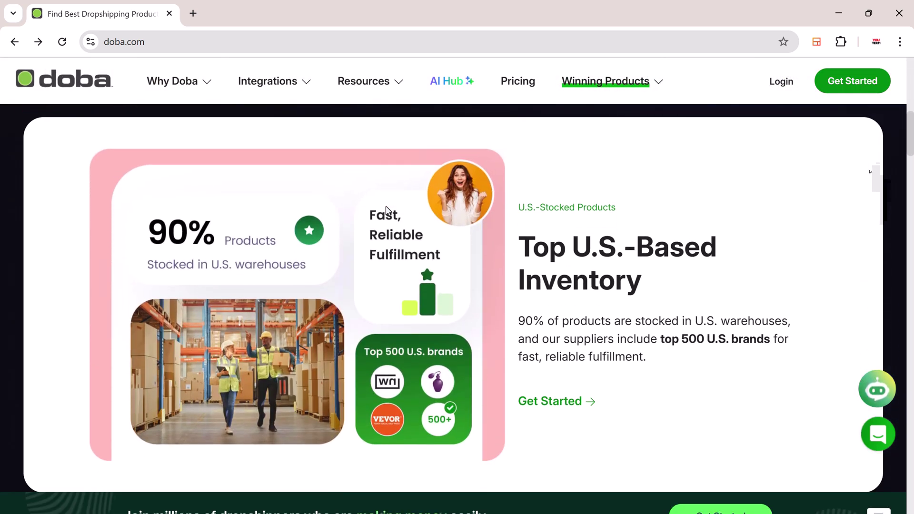
scroll(387, 210, "down", 3)
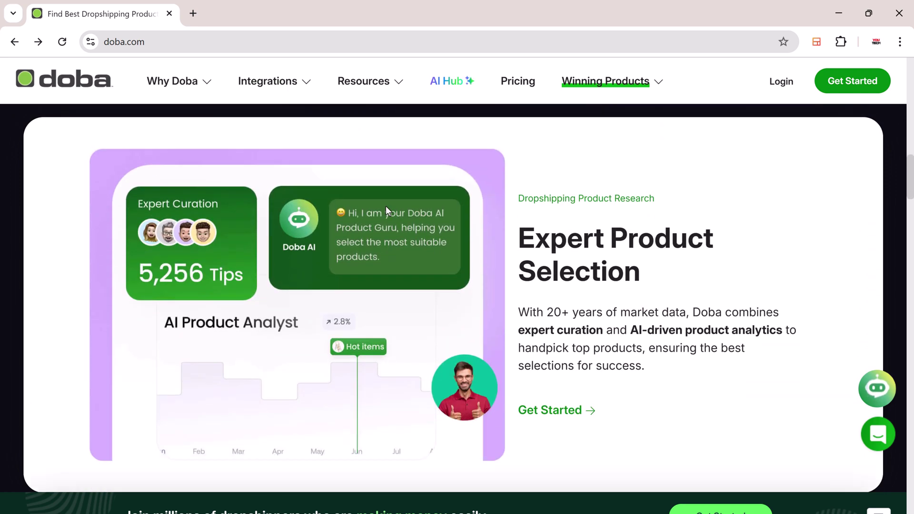
scroll(386, 206, "up", 15)
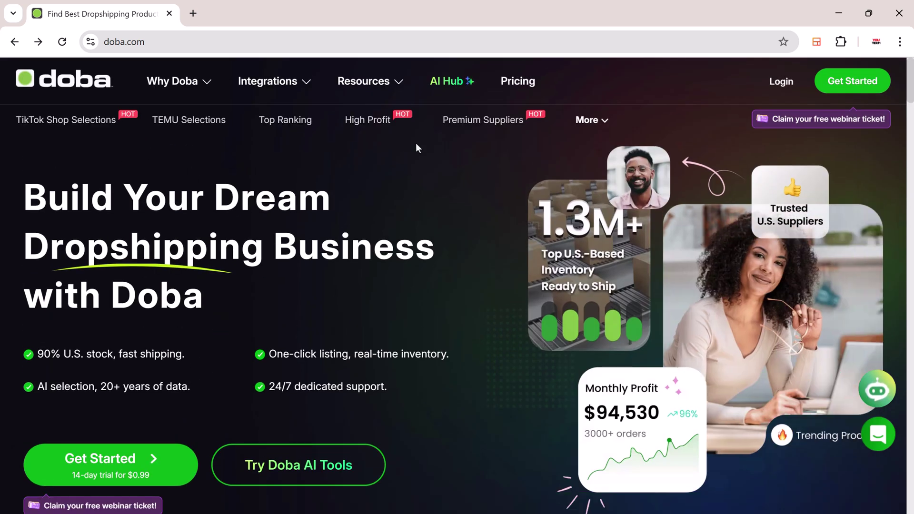
Open AI Hub and browse its Store Builder, Auto Lister and Product Finder sections.
left_click(439, 90)
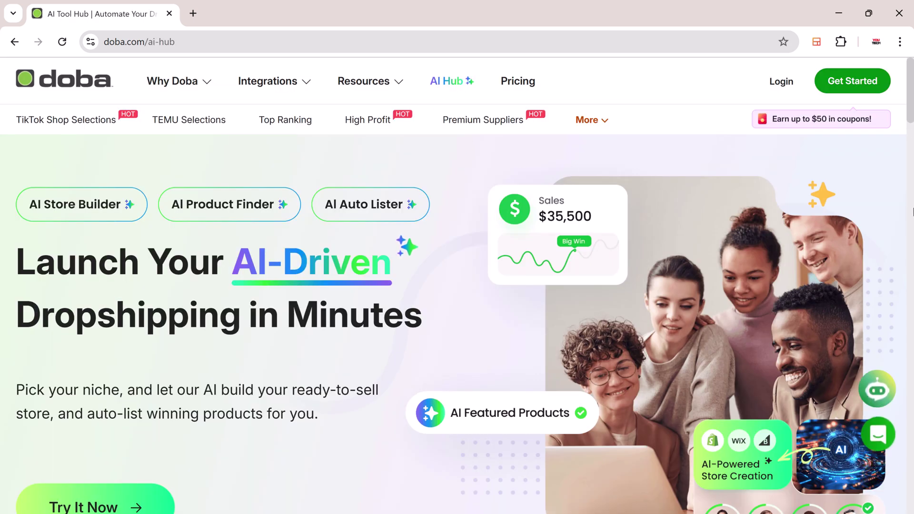
scroll(913, 212, "down", 10)
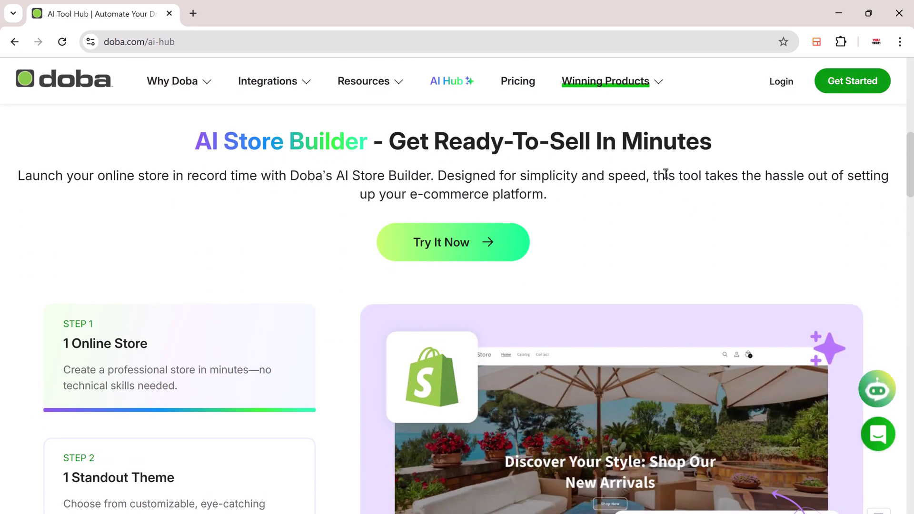
scroll(640, 231, "down", 1)
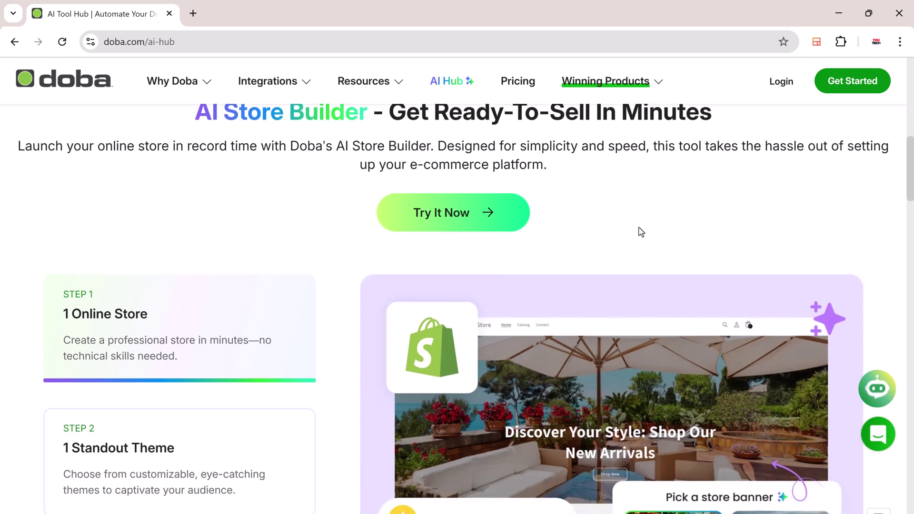
scroll(640, 232, "down", 2)
scroll(646, 264, "down", 1)
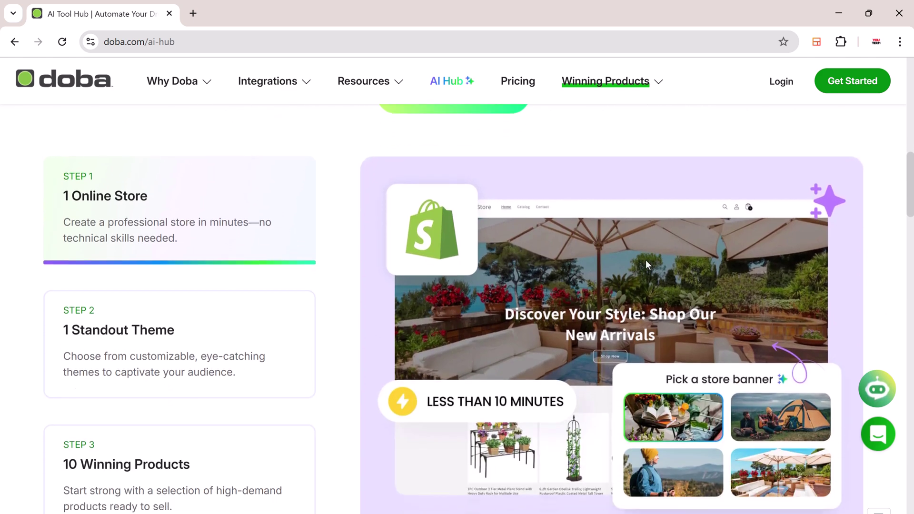
scroll(647, 265, "down", 1)
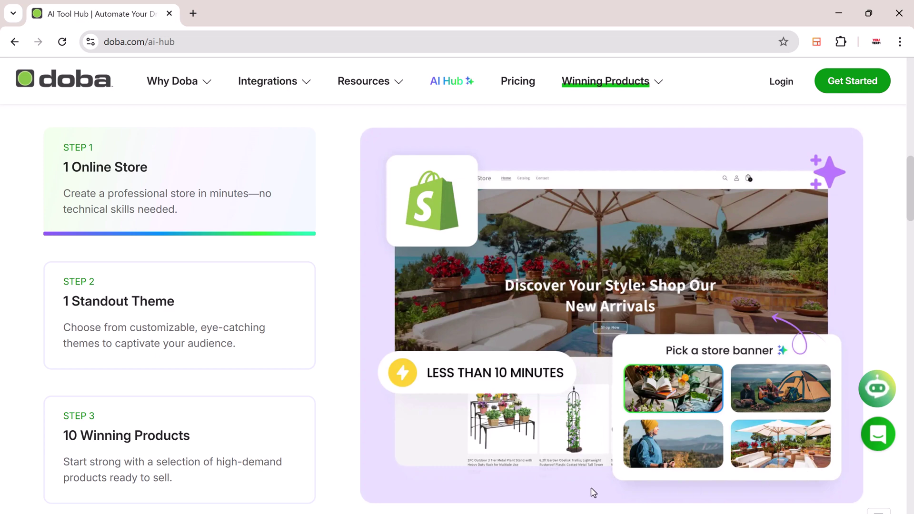
scroll(591, 488, "down", 9)
scroll(593, 491, "down", 4)
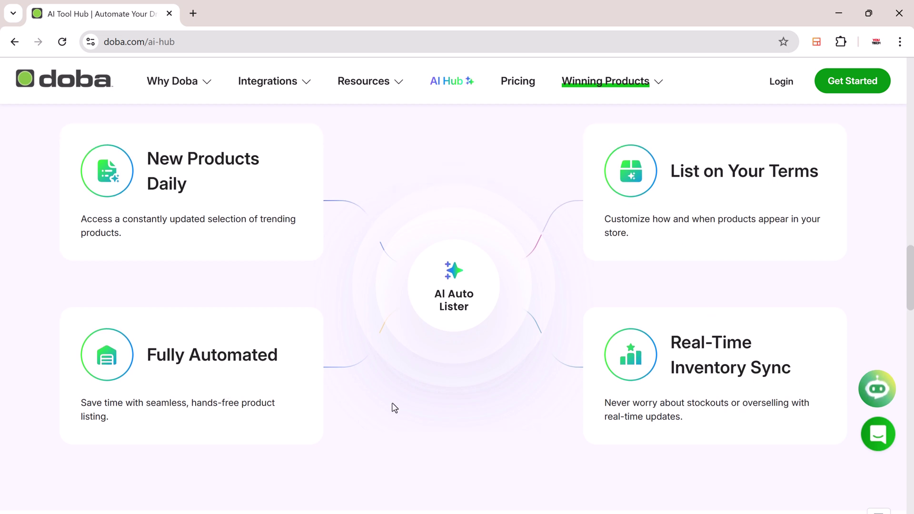
scroll(395, 408, "down", 5)
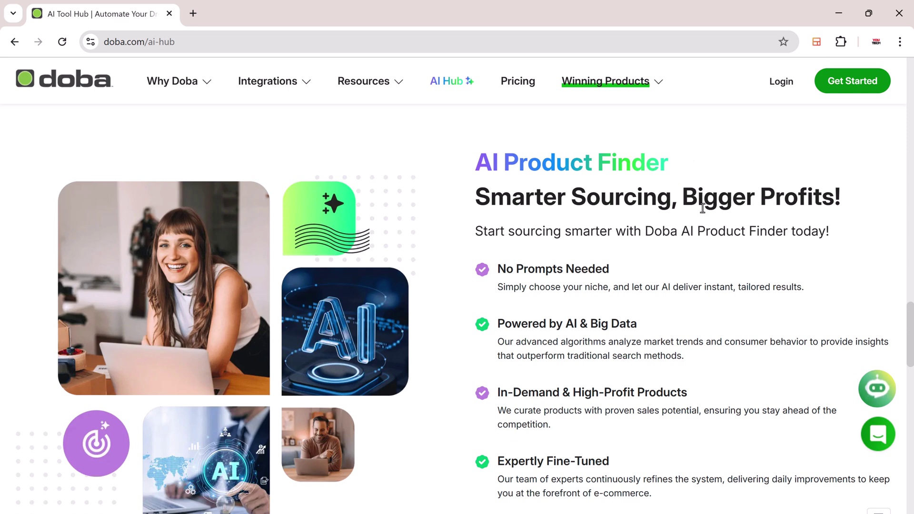
scroll(844, 213, "down", 12)
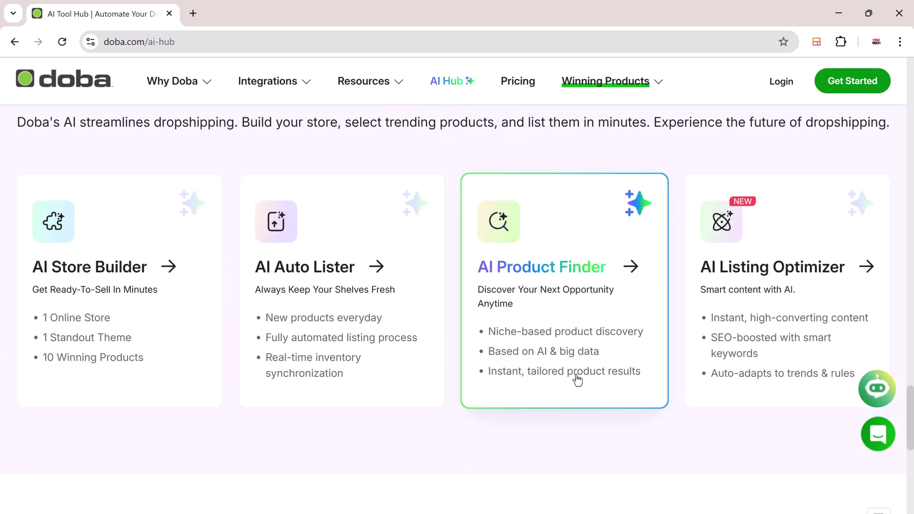
scroll(338, 271, "up", 2)
scroll(338, 271, "up", 12)
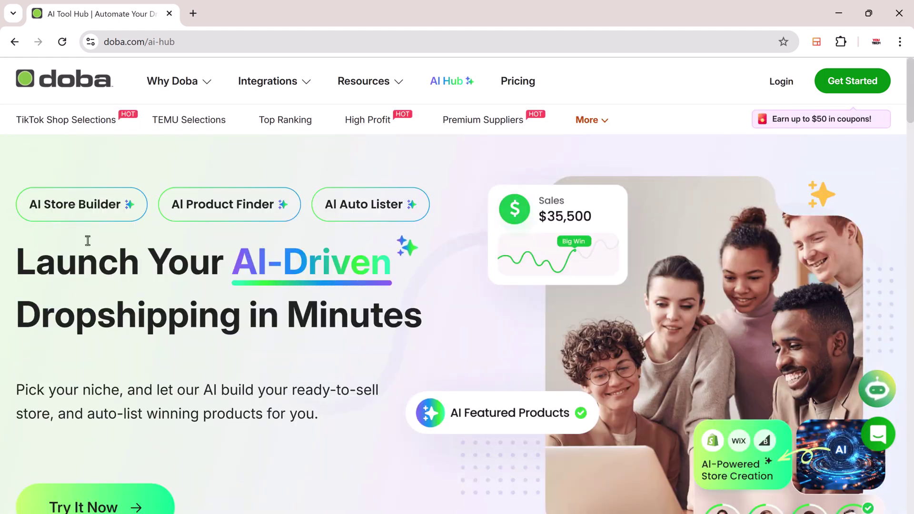
scroll(153, 372, "down", 1)
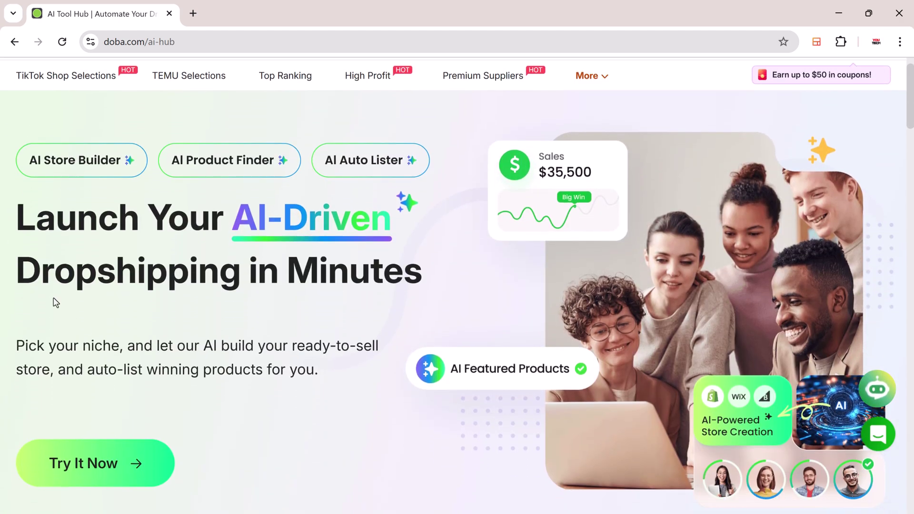
Choose Try It Now and scroll to the four AI tool cards in the account.
left_click(113, 465)
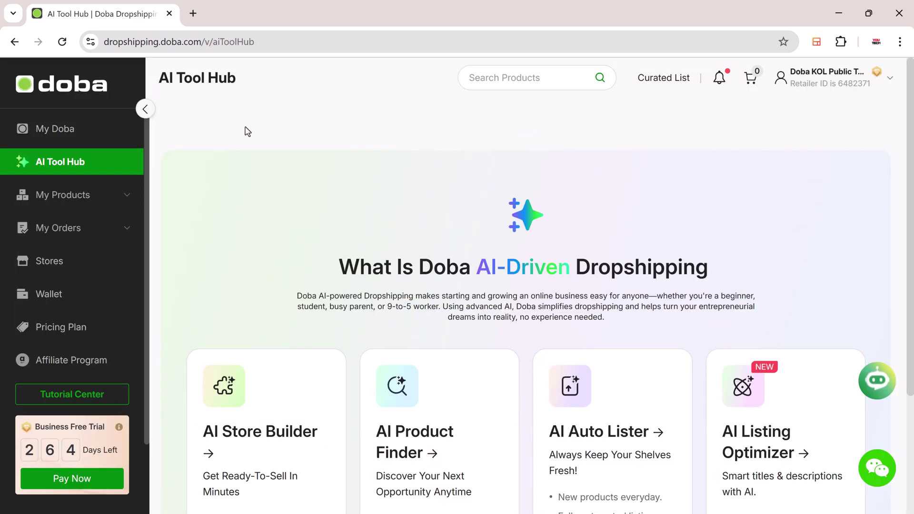
scroll(245, 129, "down", 3)
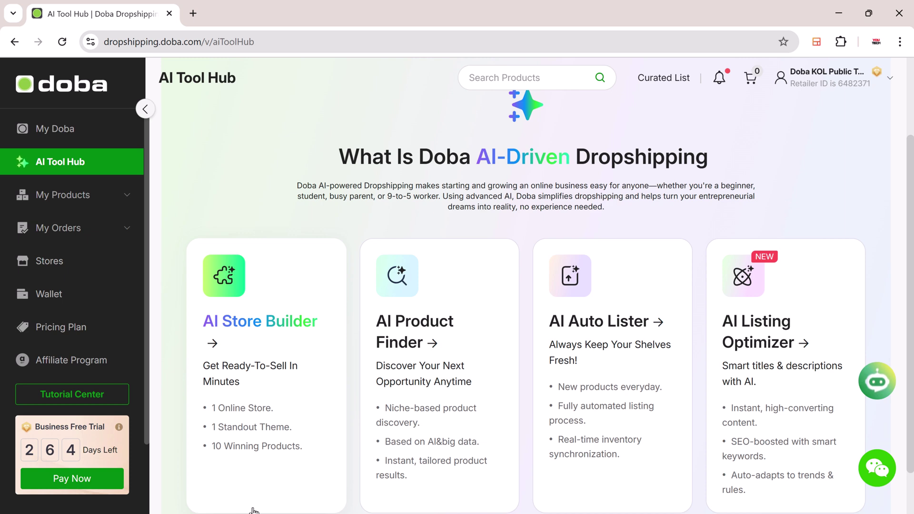
Open the AI Store Builder and start building a Shopify store.
left_click(263, 334)
scroll(626, 268, "down", 1)
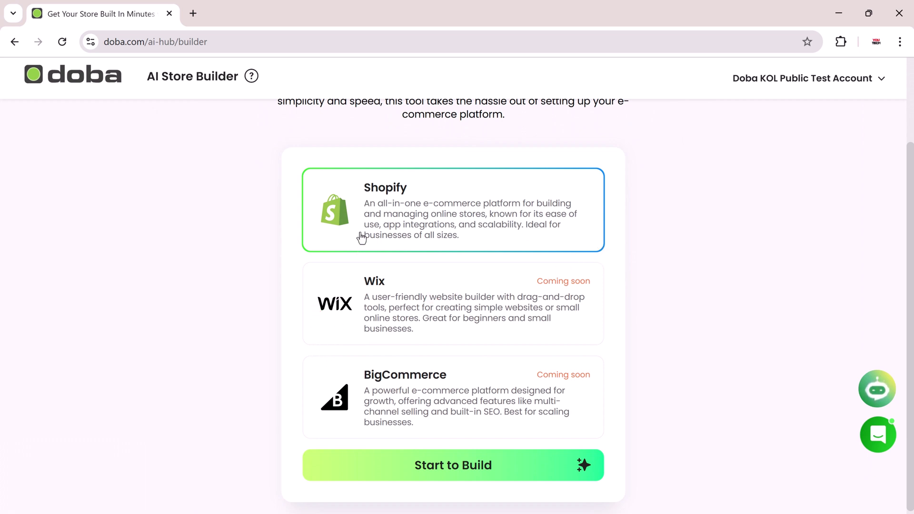
left_click(443, 469)
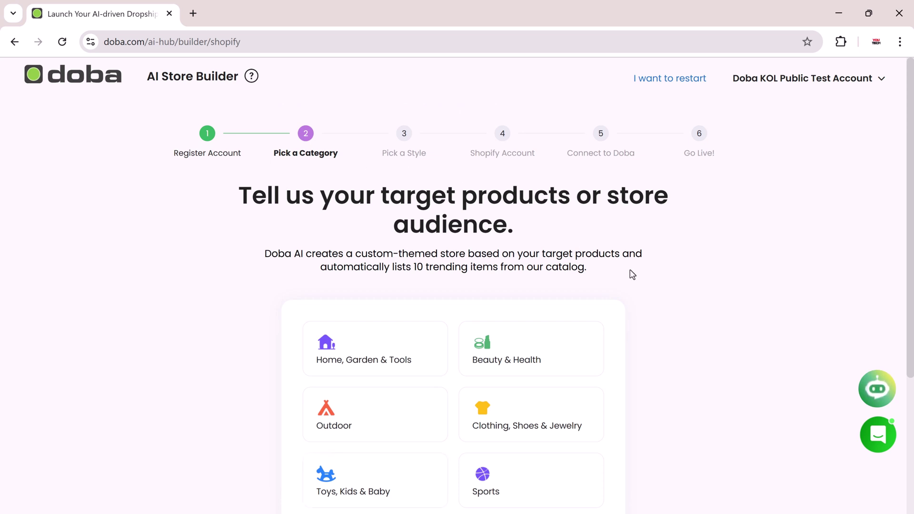
Select Beauty & Health as the store category and continue to store style.
scroll(681, 275, "down", 2)
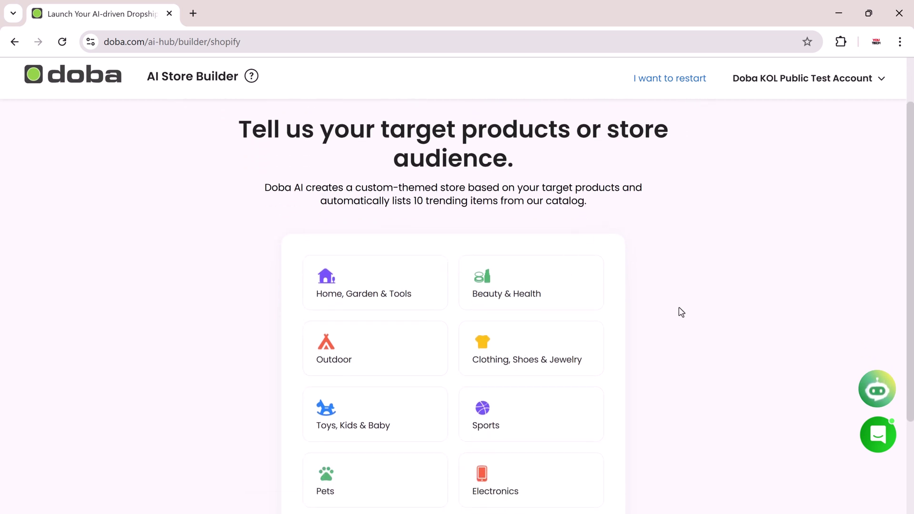
scroll(655, 300, "down", 3)
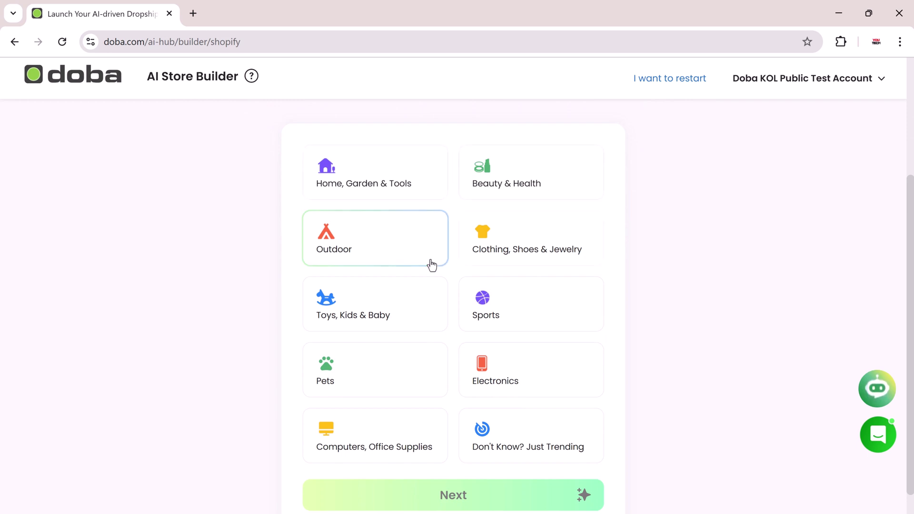
left_click(530, 443)
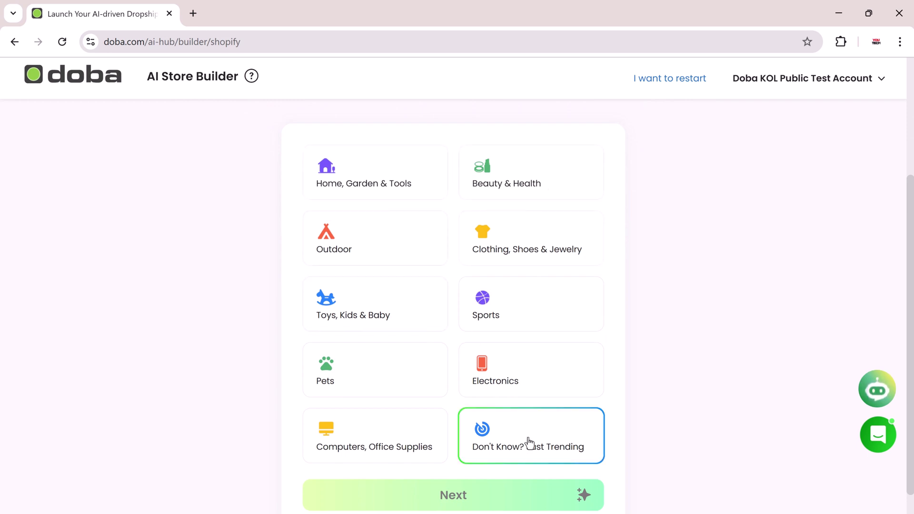
left_click(524, 190)
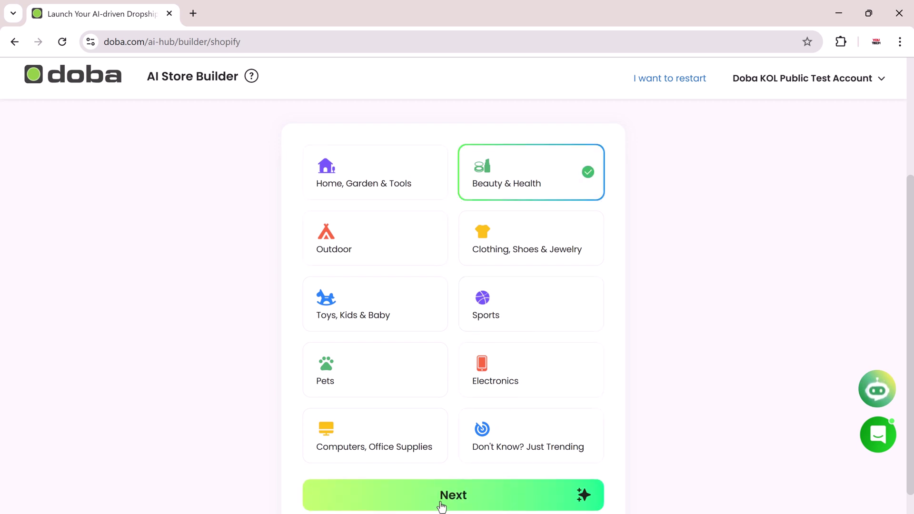
left_click(469, 501)
scroll(592, 327, "down", 1)
Choose a green theme colour and the pink nail-polish banner for the store.
left_click(399, 270)
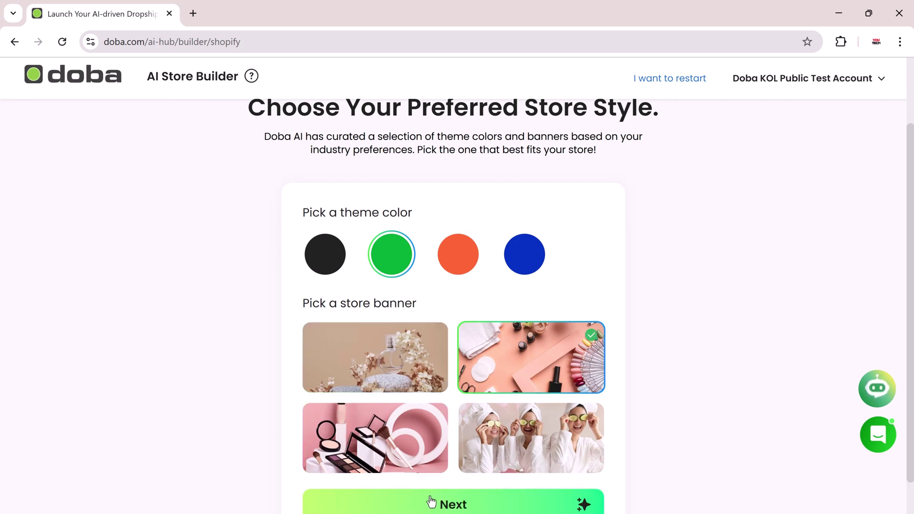
left_click(390, 377)
left_click(459, 509)
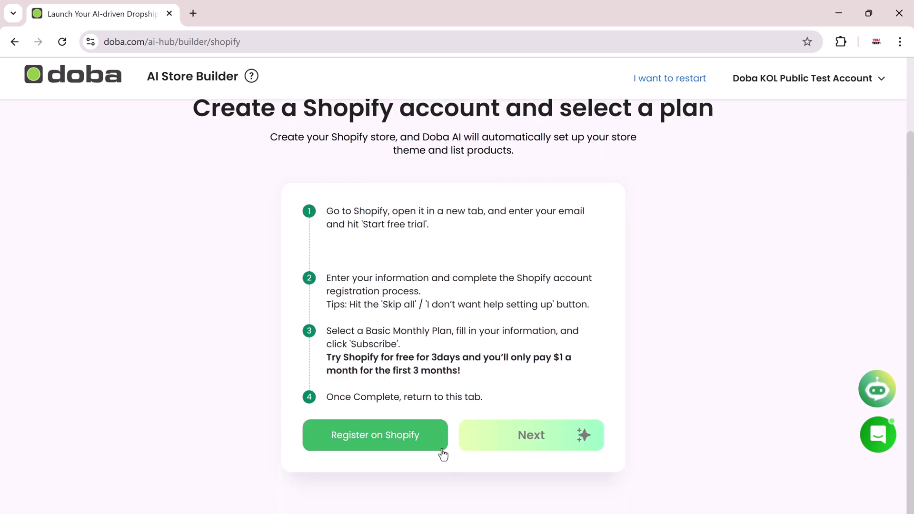
Open Shopify's free-trial signup from 'Register on Shopify', then close that tab.
scroll(435, 426, "down", 2)
scroll(409, 284, "down", 1)
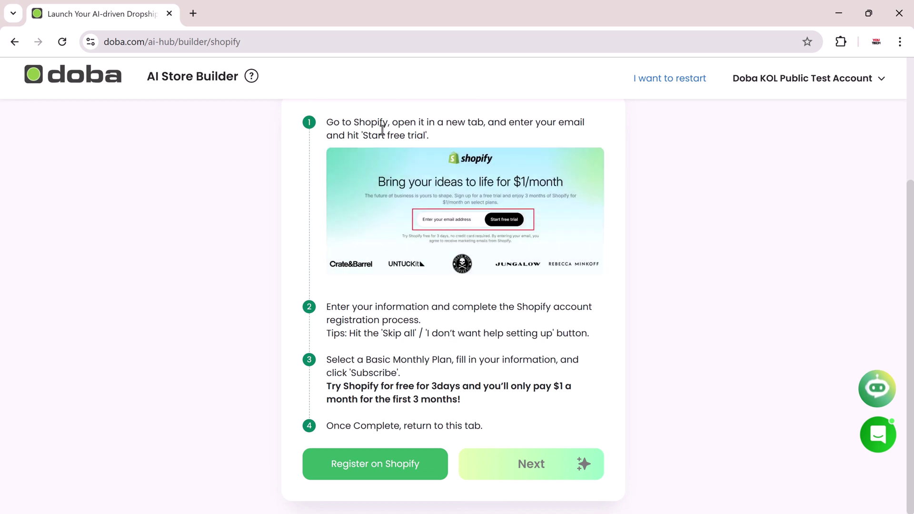
left_click(413, 465)
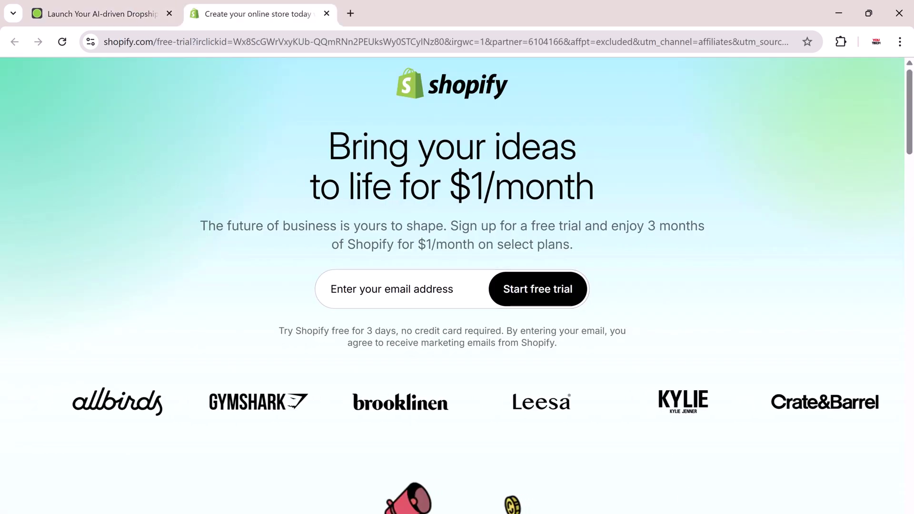
key("ctrl+w")
Copy the Shopify storefront's web address into the Shopify store URL field.
left_click(547, 419)
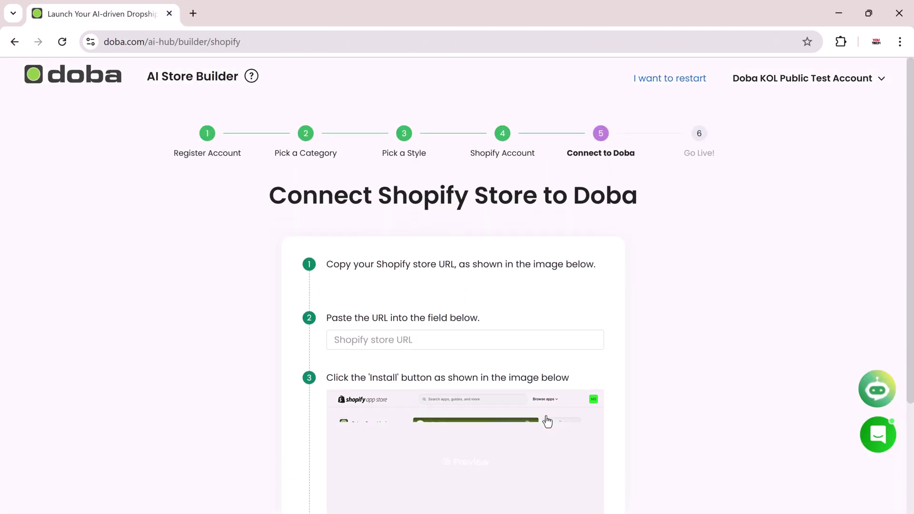
scroll(521, 299, "down", 1)
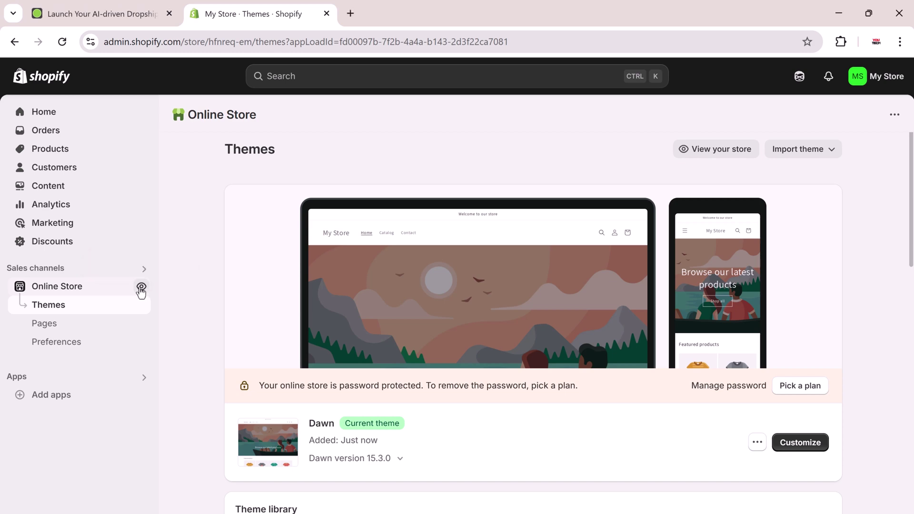
left_click(141, 288)
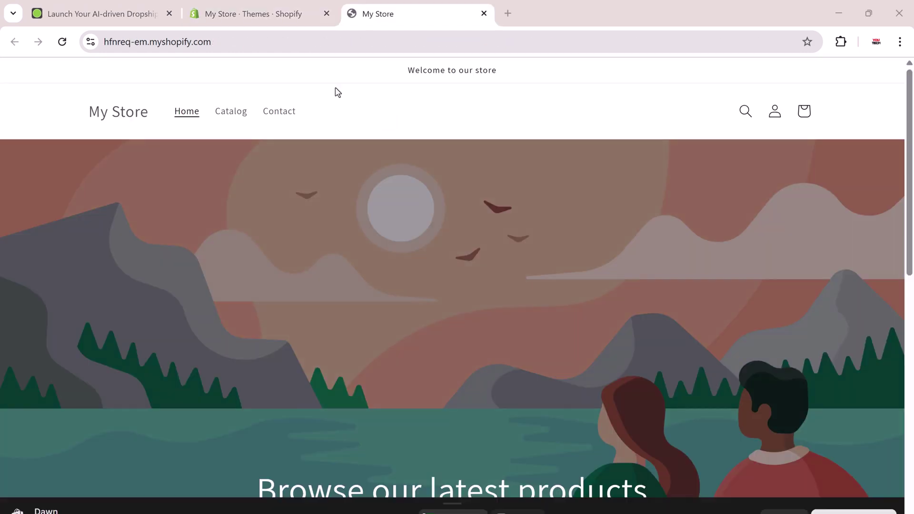
left_click(183, 41)
key("ctrl+c")
key("ctrl+w")
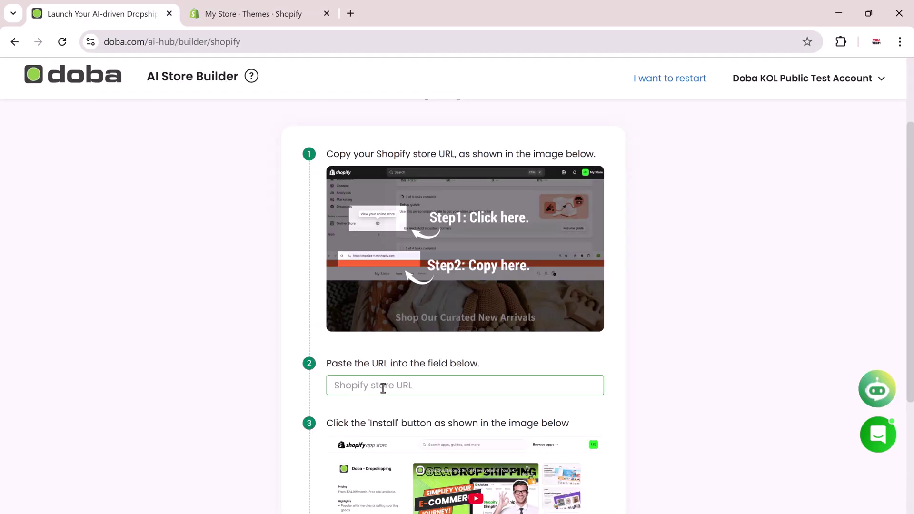
left_click(384, 387)
key("ctrl+v")
Install the Doba app on the Shopify store and launch it with Go Live!
scroll(526, 393, "down", 5)
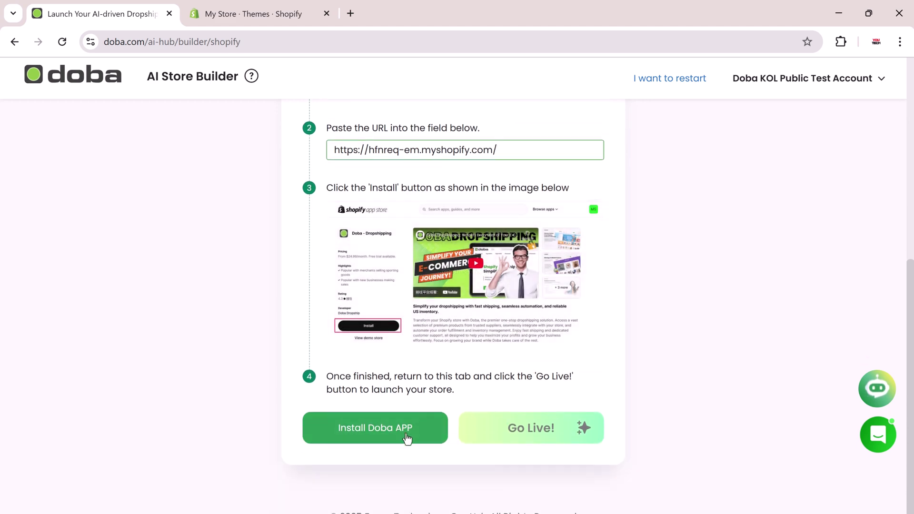
left_click(407, 439)
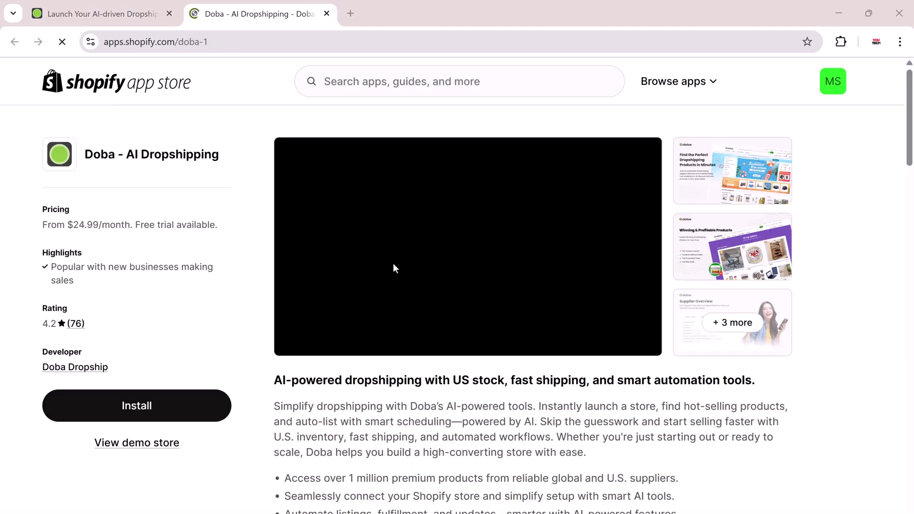
left_click(183, 419)
left_click(711, 354)
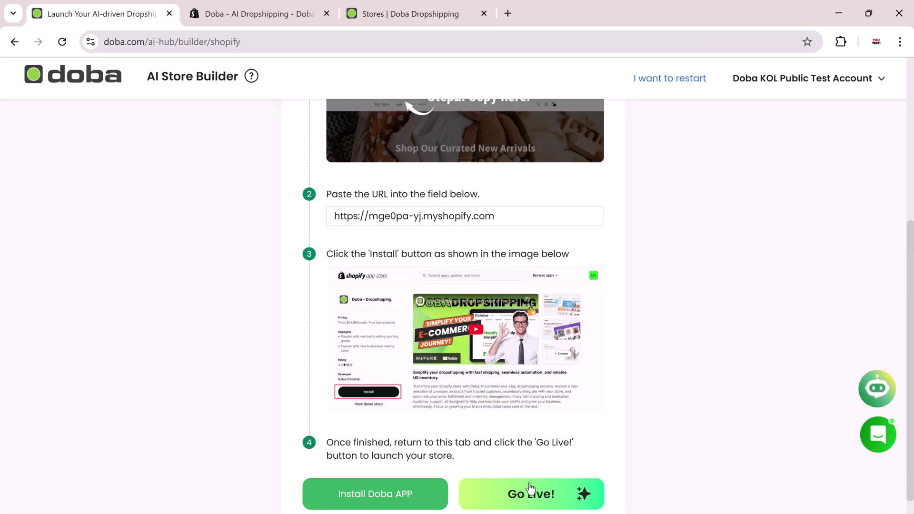
left_click(537, 498)
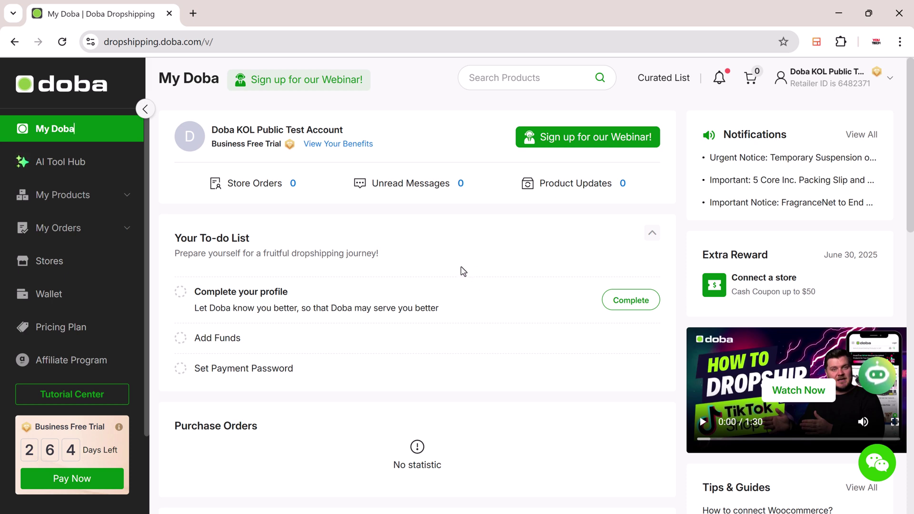
Review the My Doba dashboard down to Selected for You products from US$ 18.43.
scroll(462, 272, "down", 5)
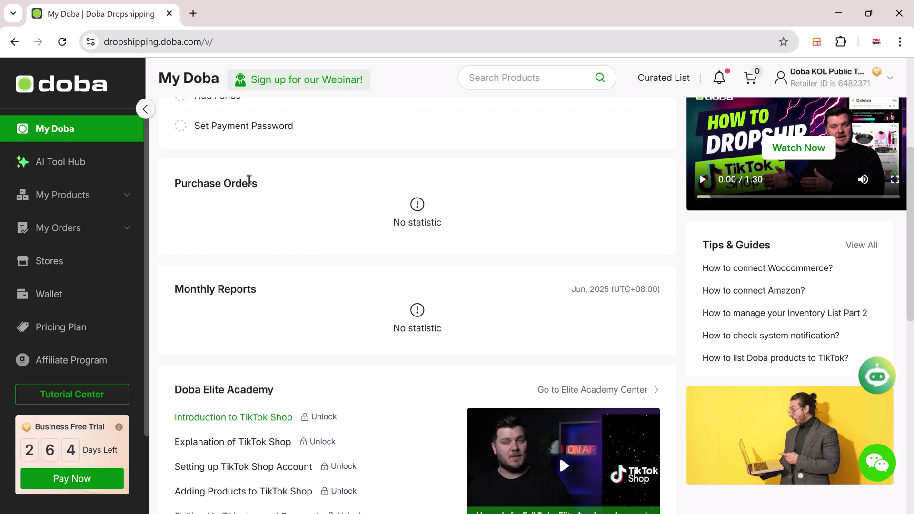
scroll(264, 206, "down", 1)
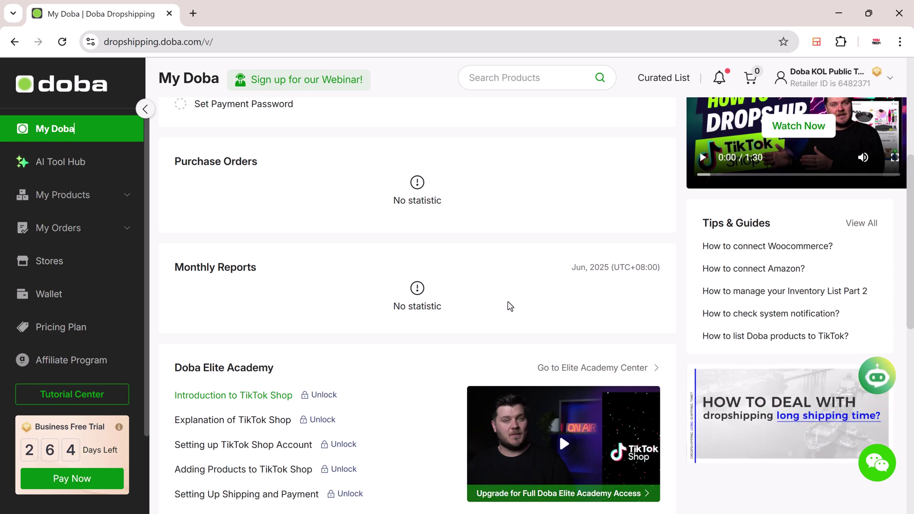
scroll(395, 285, "down", 2)
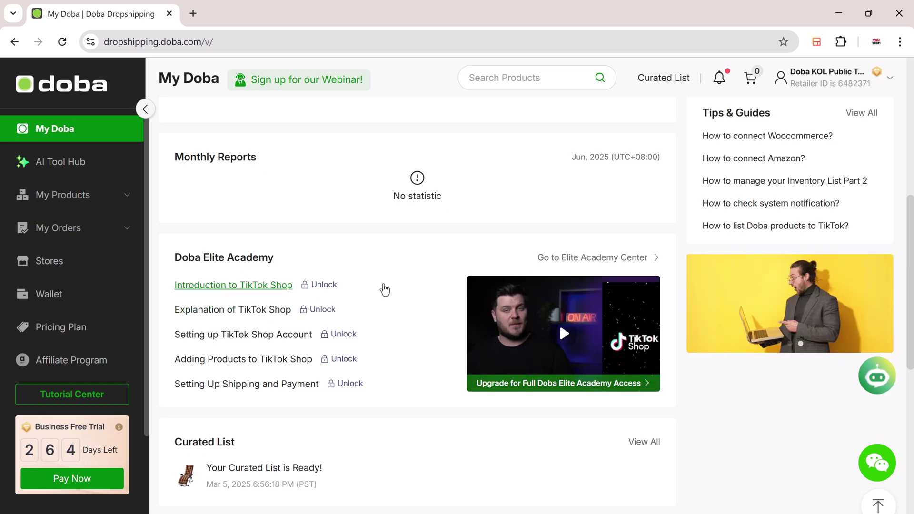
scroll(413, 312, "down", 2)
scroll(414, 313, "down", 6)
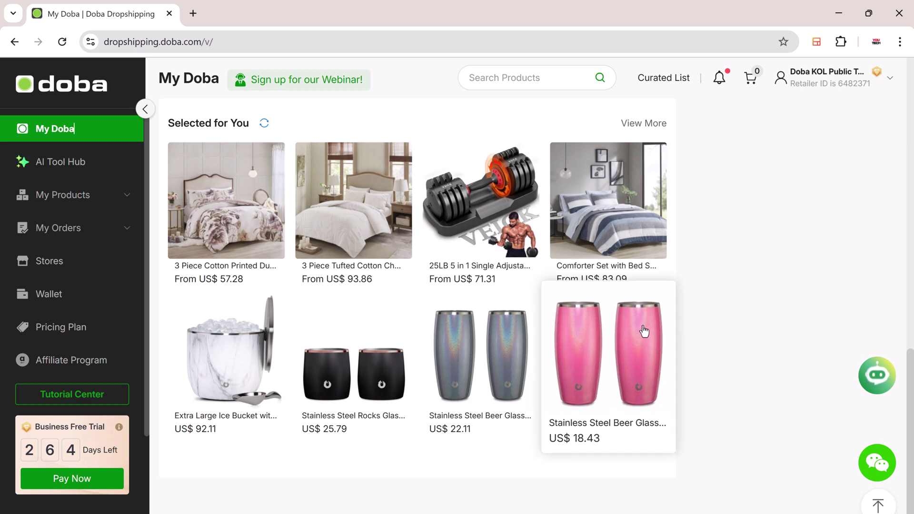
View the AI Tool Hub's four tool cards, then go to Pricing Plan.
left_click(78, 164)
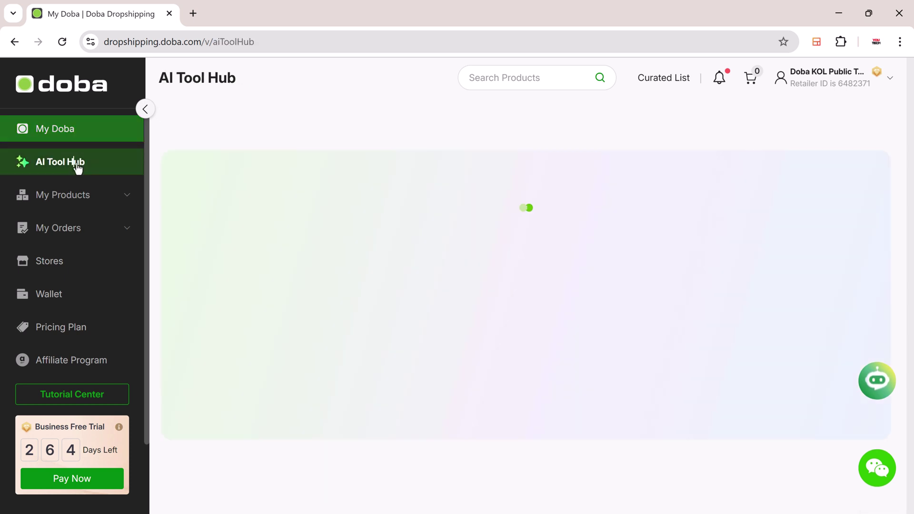
scroll(465, 353, "down", 3)
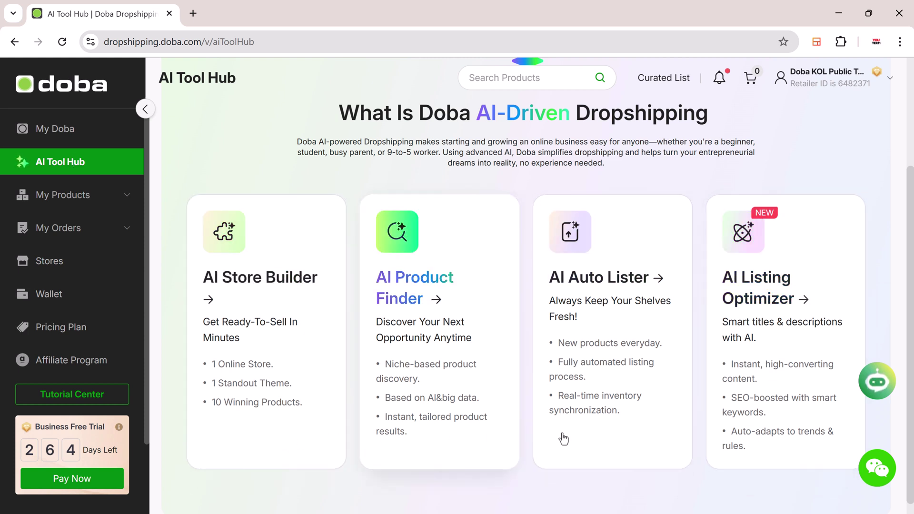
left_click(107, 335)
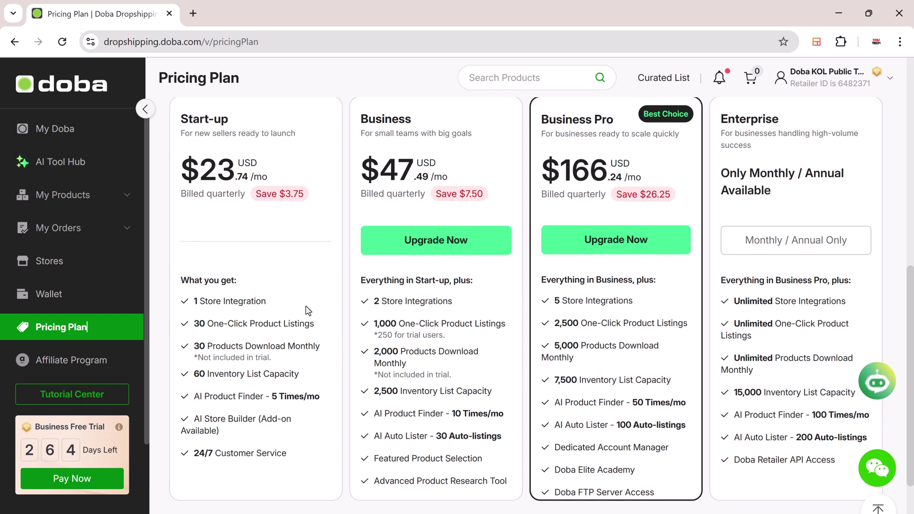
Compare Monthly versus Quarterly plan prices and scroll through the Business Pro features.
scroll(298, 210, "up", 2)
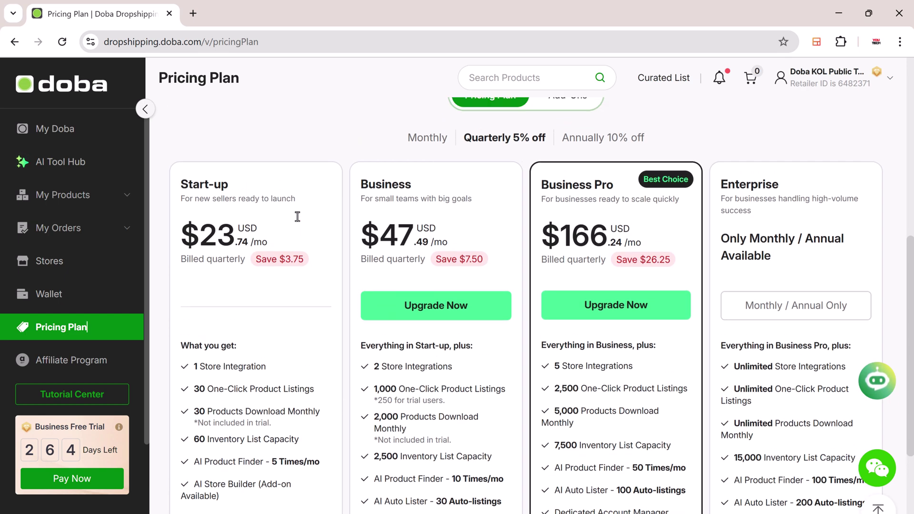
scroll(298, 216, "up", 1)
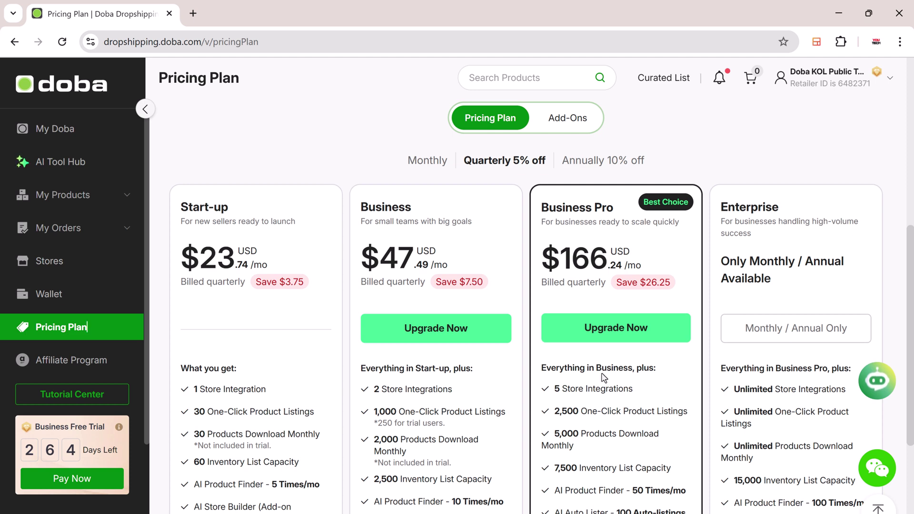
left_click(410, 161)
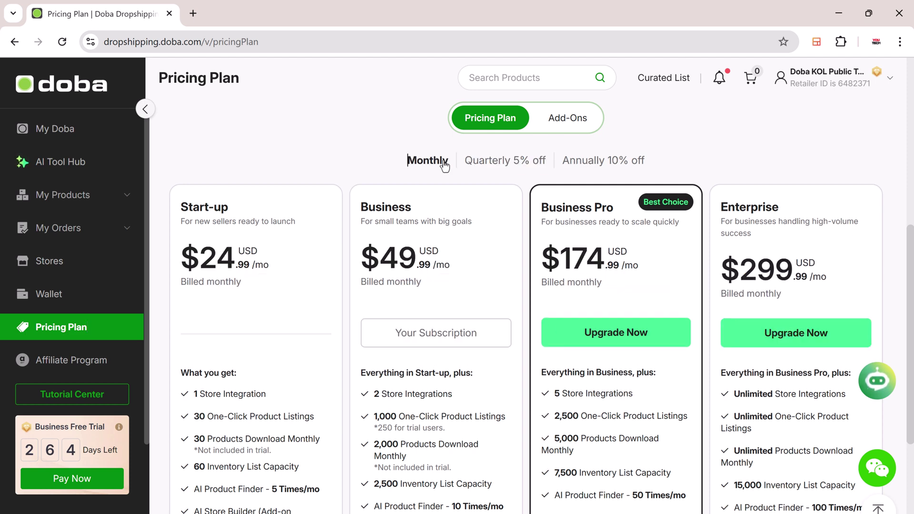
left_click(479, 164)
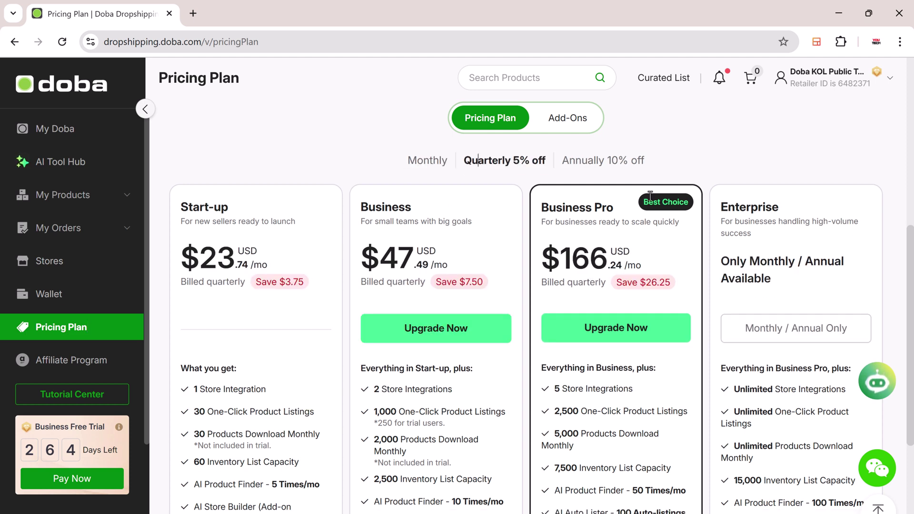
scroll(679, 306, "down", 2)
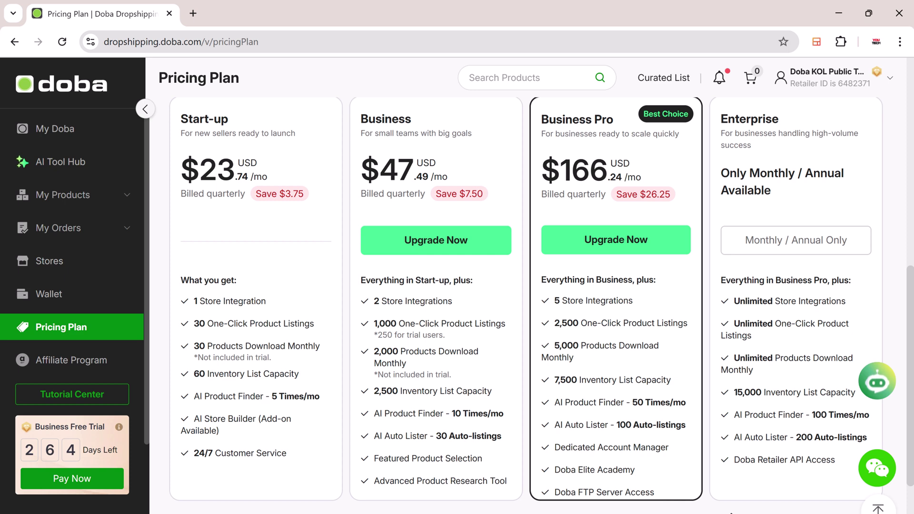
scroll(541, 306, "up", 3)
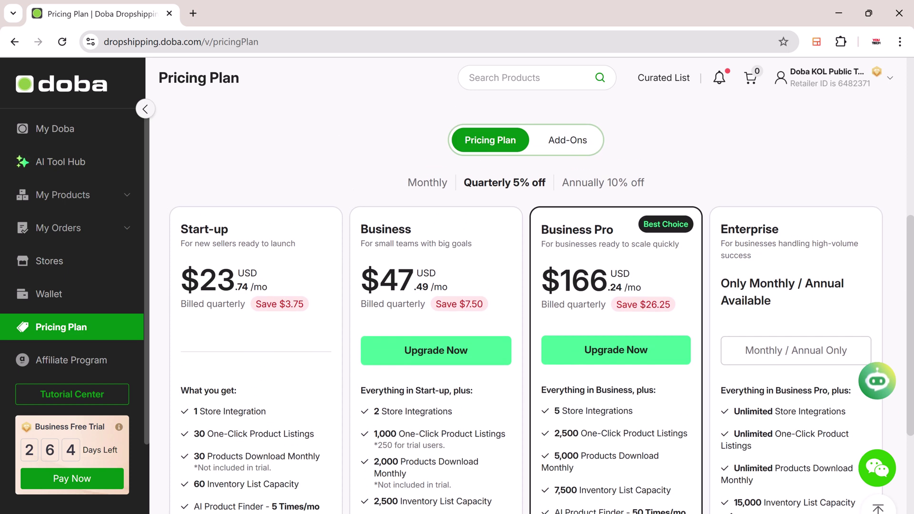
scroll(541, 305, "down", 2)
scroll(542, 306, "down", 1)
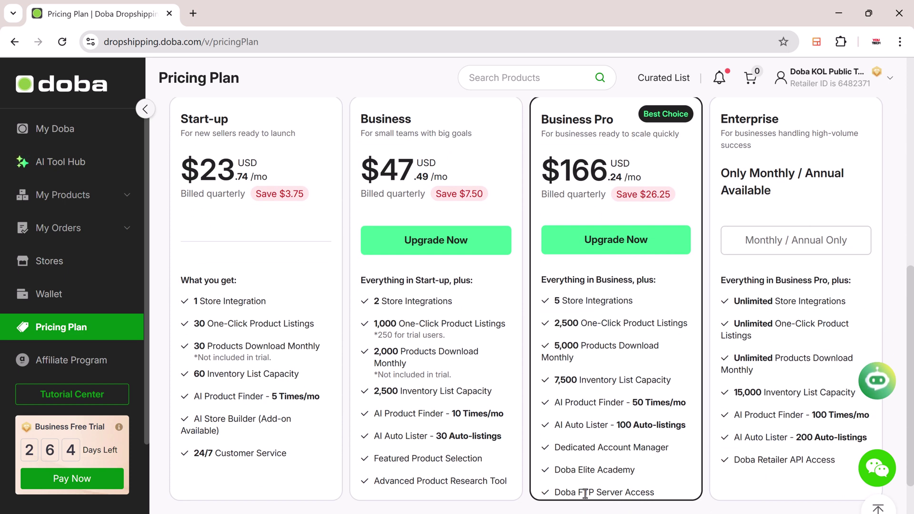